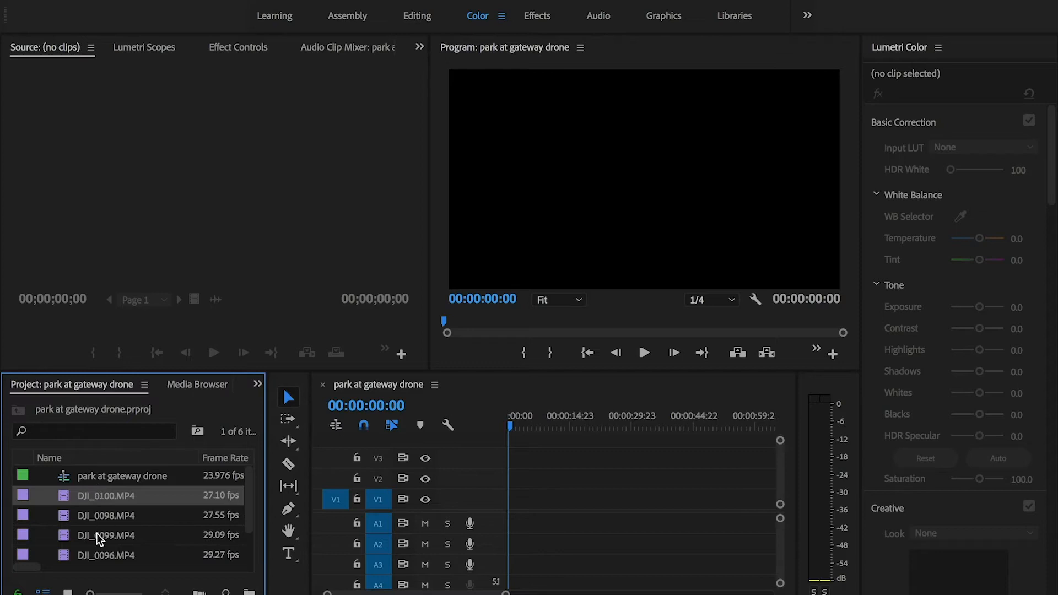
Interpret all five DJI drone clips in the project with an assumed frame rate of 23.976 fps
scroll(97, 534, down, 1)
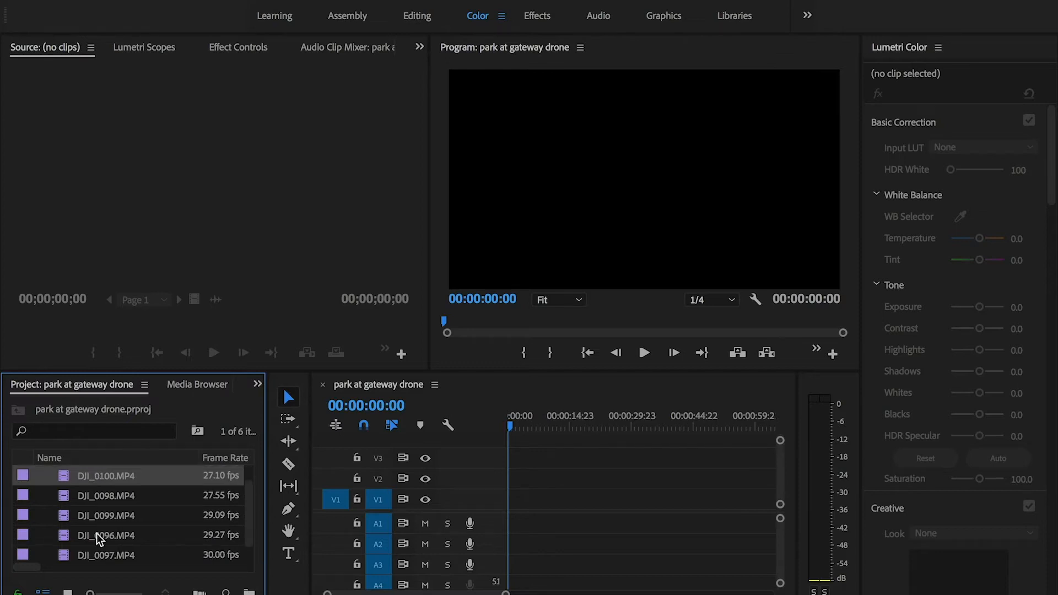
scroll(97, 533, down, 1)
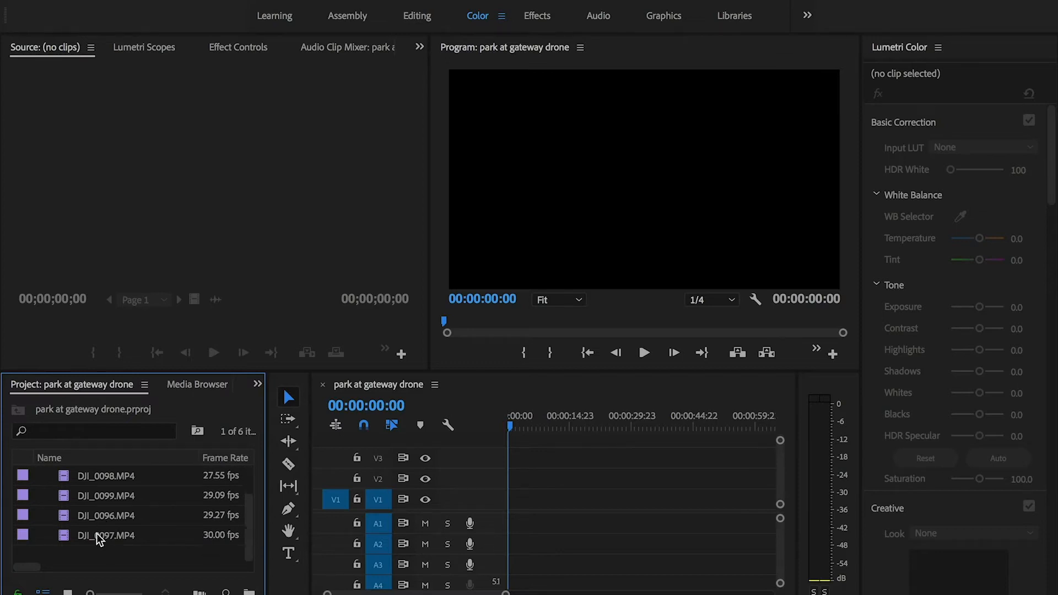
key(super+a)
right_click(58, 534)
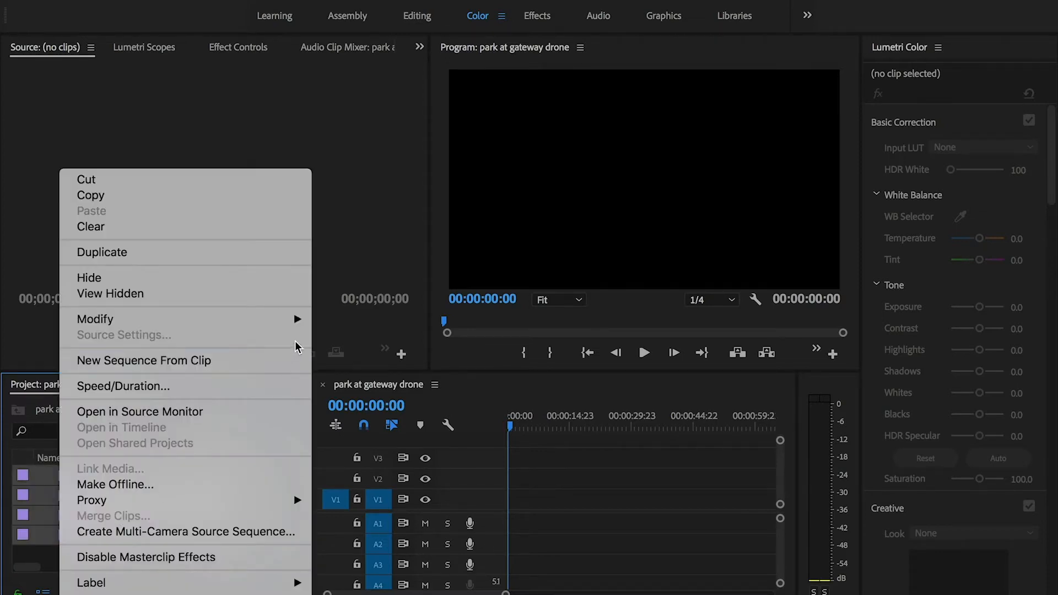
mouse_move(297, 324)
click(344, 337)
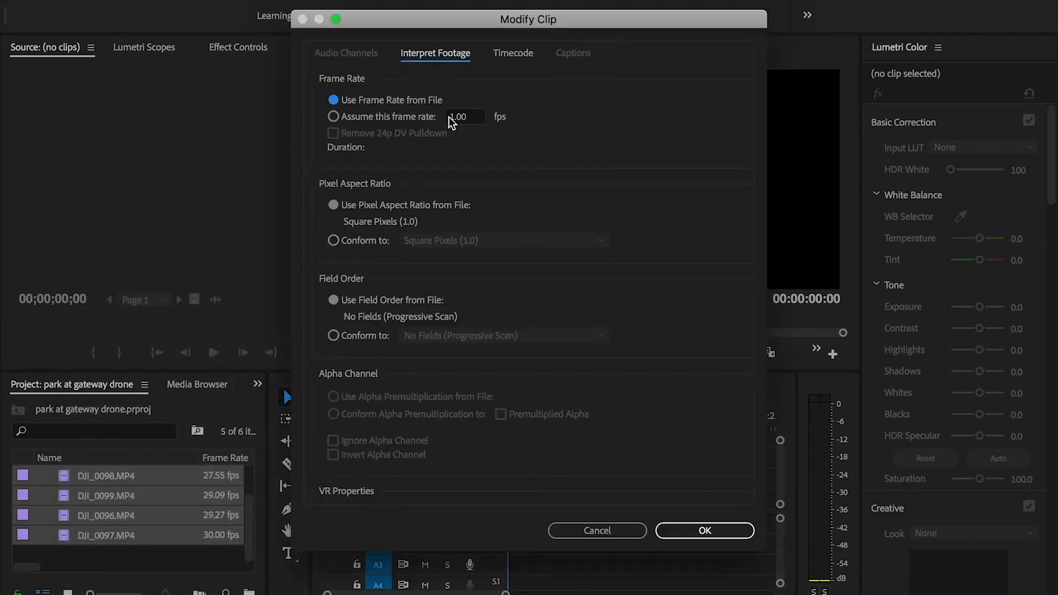
click(333, 117)
text(23.976)
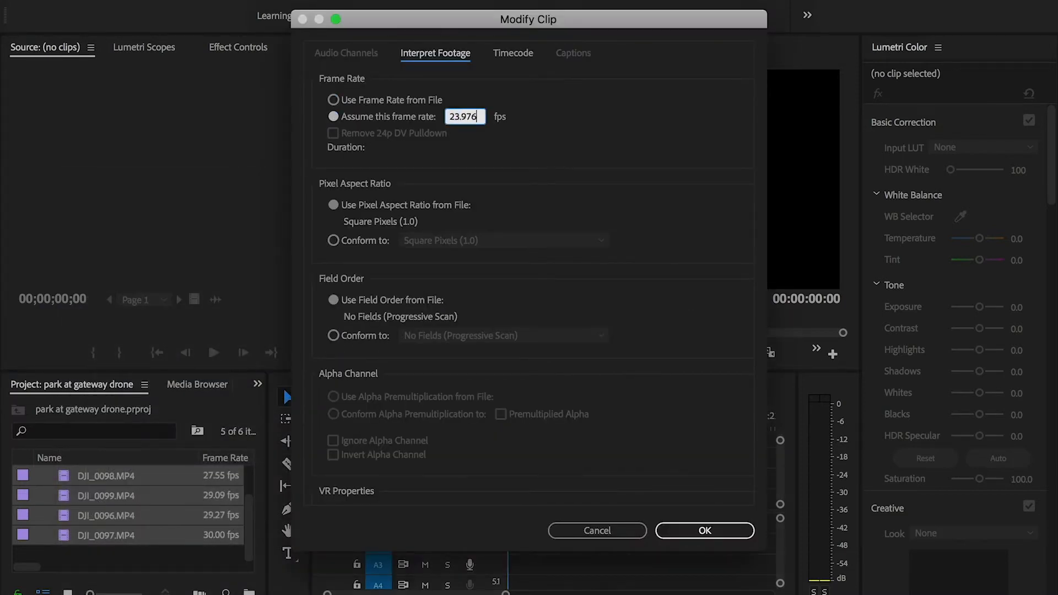
key(Return)
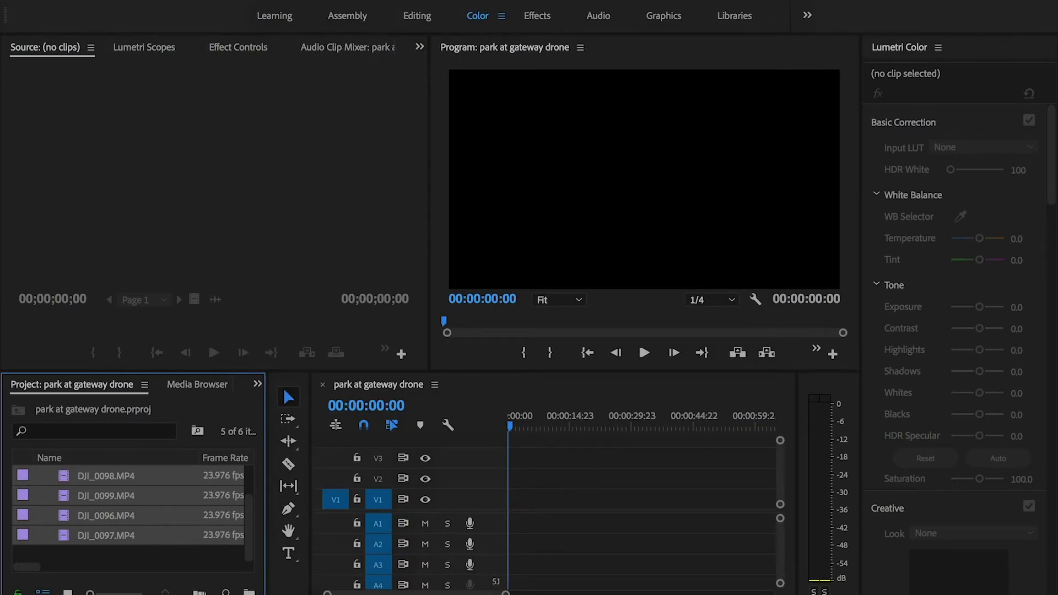
Place all five DJI clips together on track V1 at the start of the park at gateway drone sequence
scroll(123, 498, up, 2)
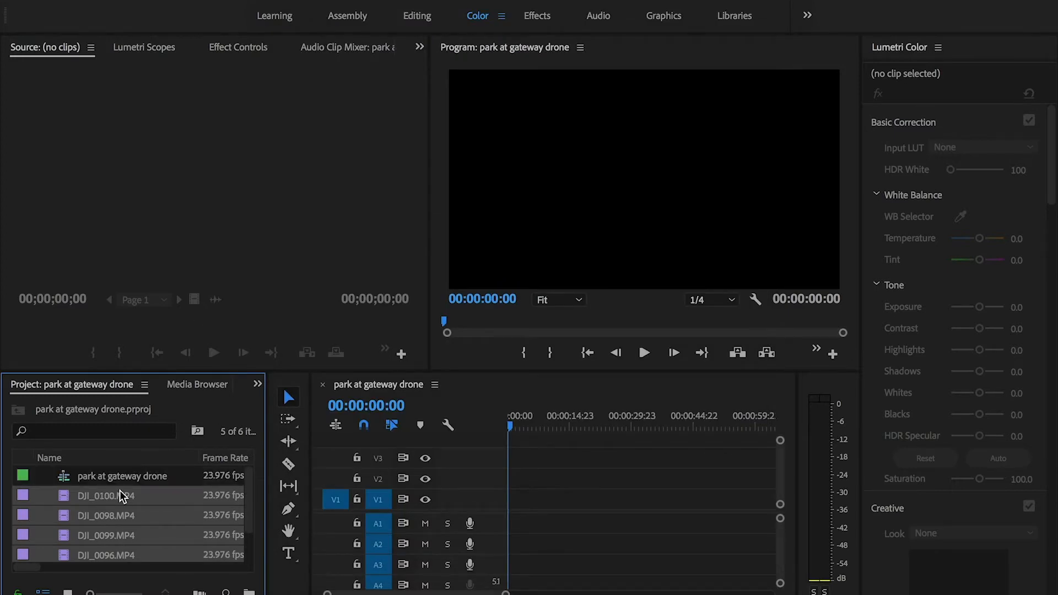
click(66, 517)
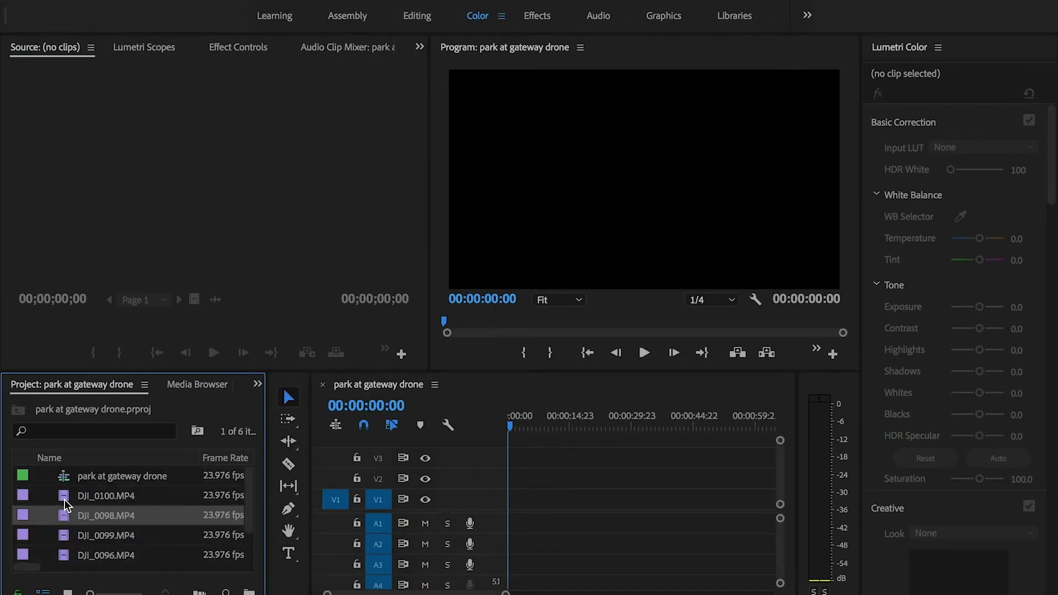
scroll(122, 516, down, 2)
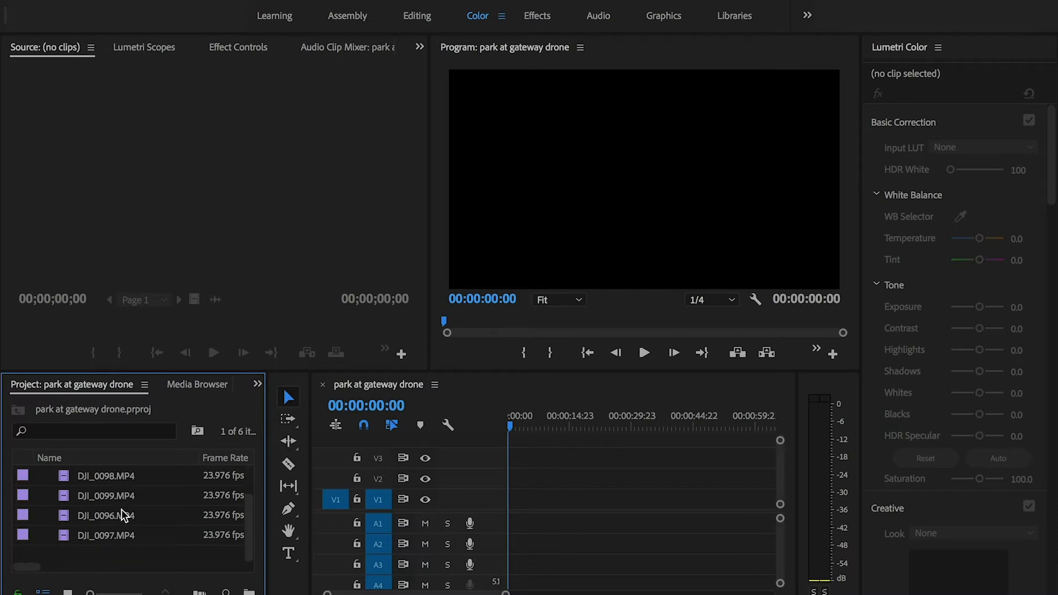
shift+click(71, 533)
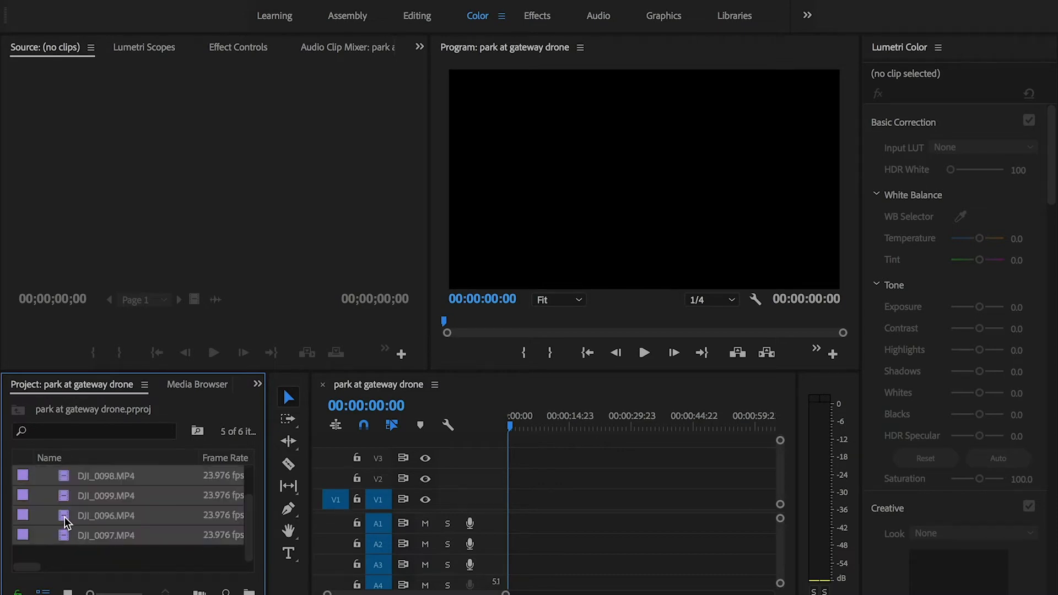
drag(64, 518, 506, 509)
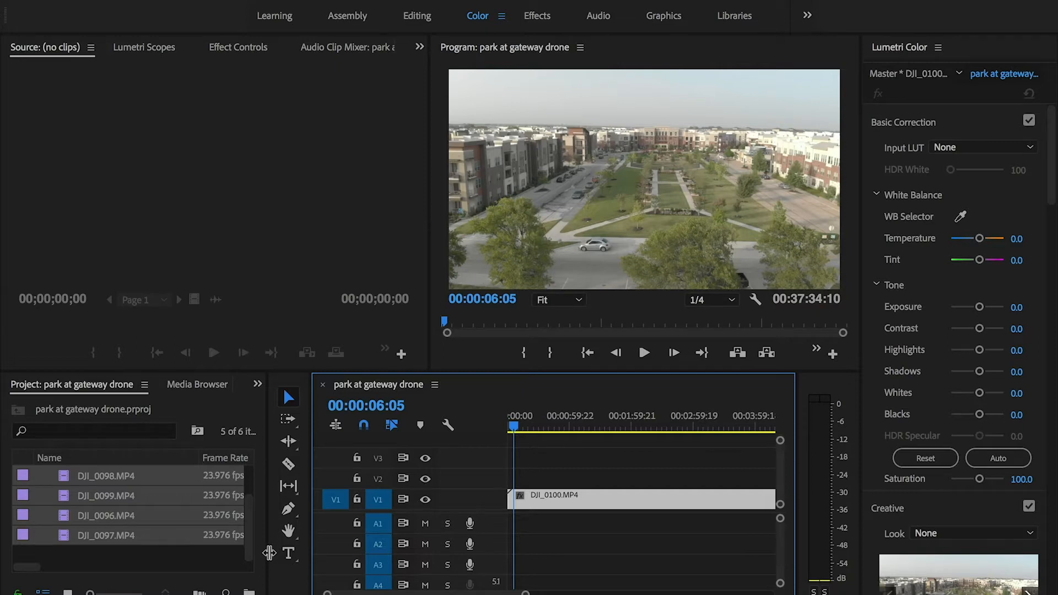
Widen the project area and create a 1920 x 1080 adjustment layer at 23.976 fps with square pixels
drag(266, 584, 312, 583)
click(274, 591)
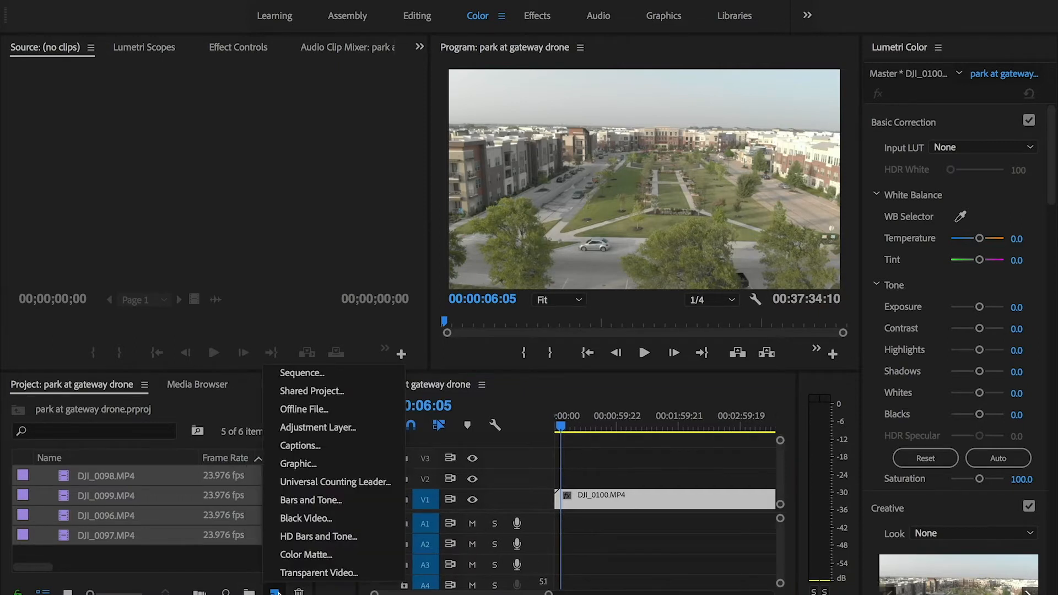
click(335, 429)
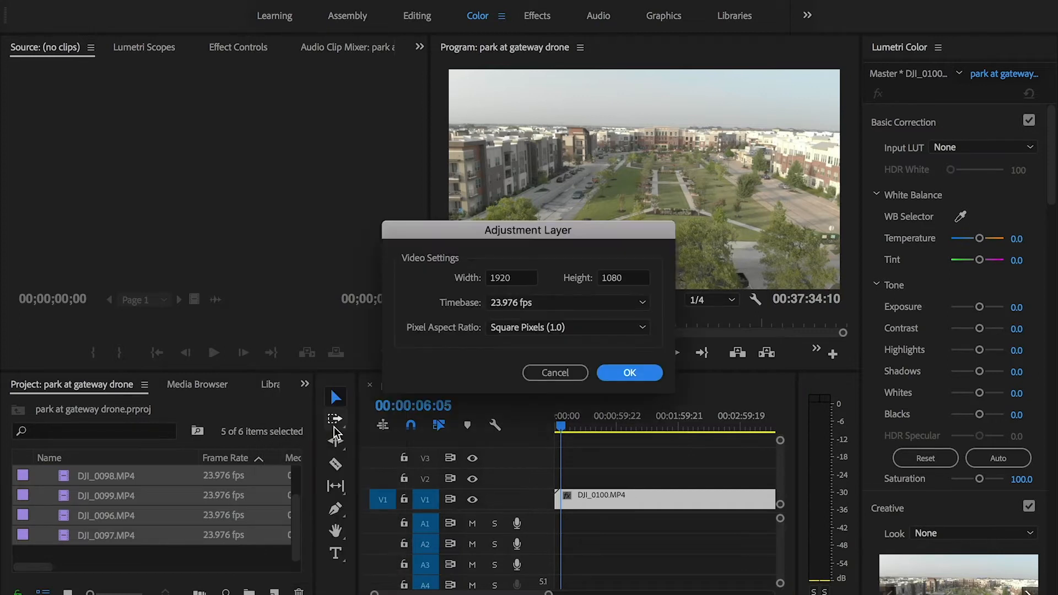
click(630, 373)
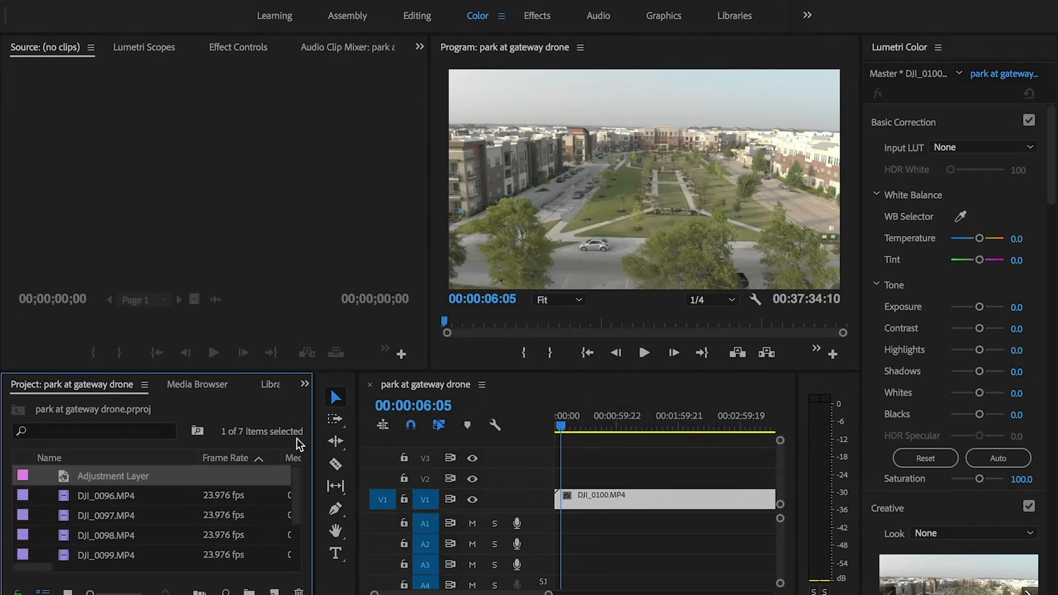
Place the adjustment layer on track V2 above the drone footage from the sequence start and select it
drag(63, 481, 570, 486)
key(minus)
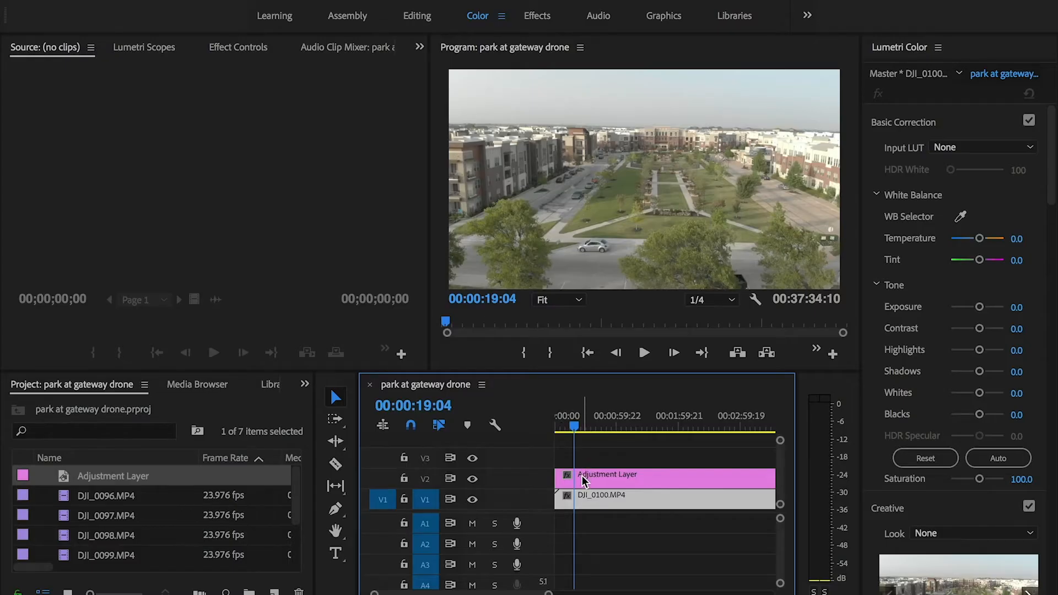
click(581, 478)
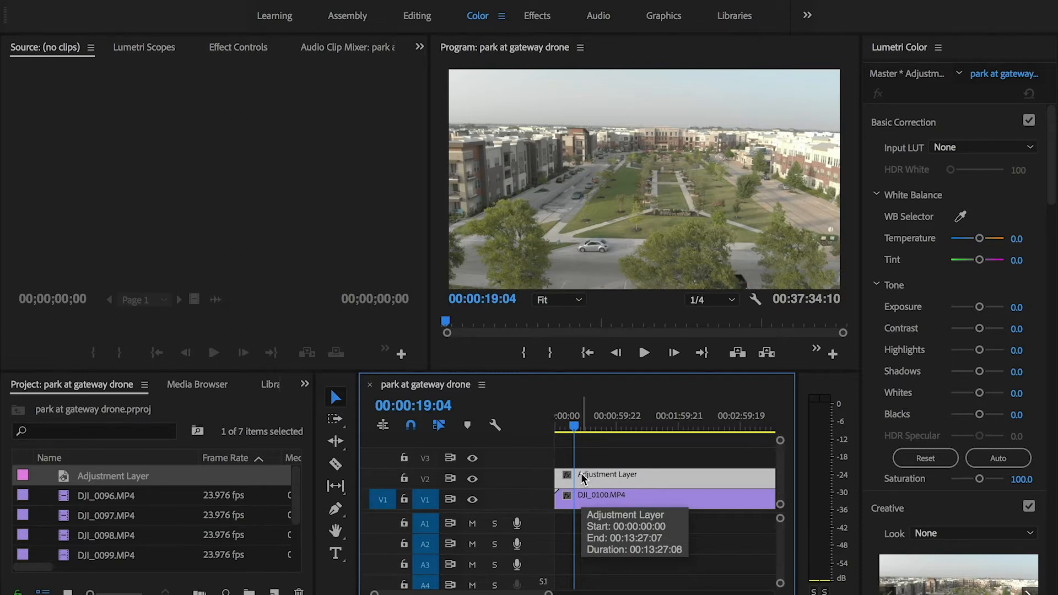
Display the Lumetri Scopes alongside the Lumetri Color controls for the adjustment layer
click(461, 0)
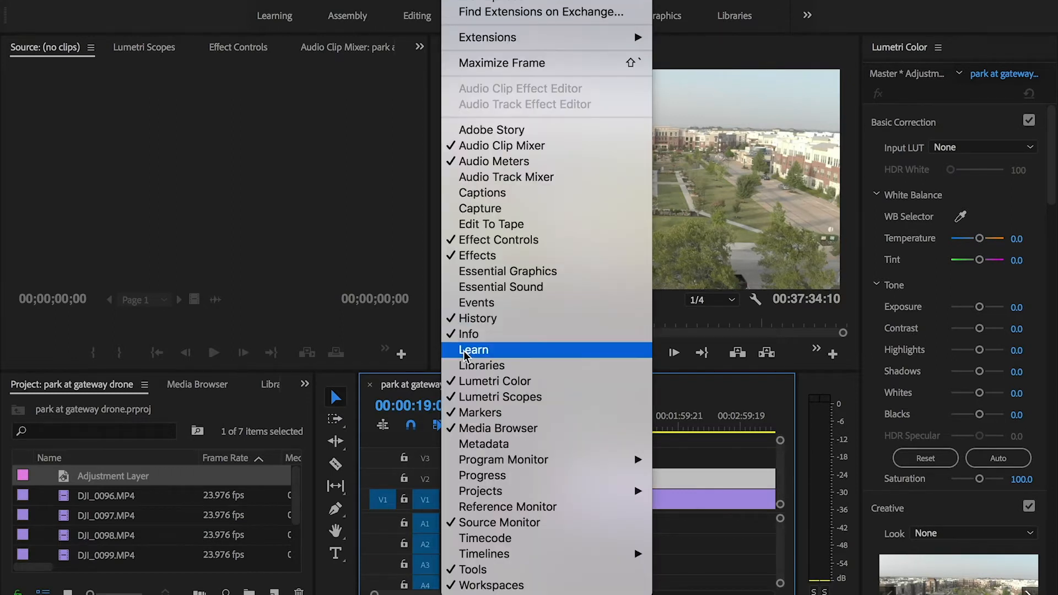
click(923, 291)
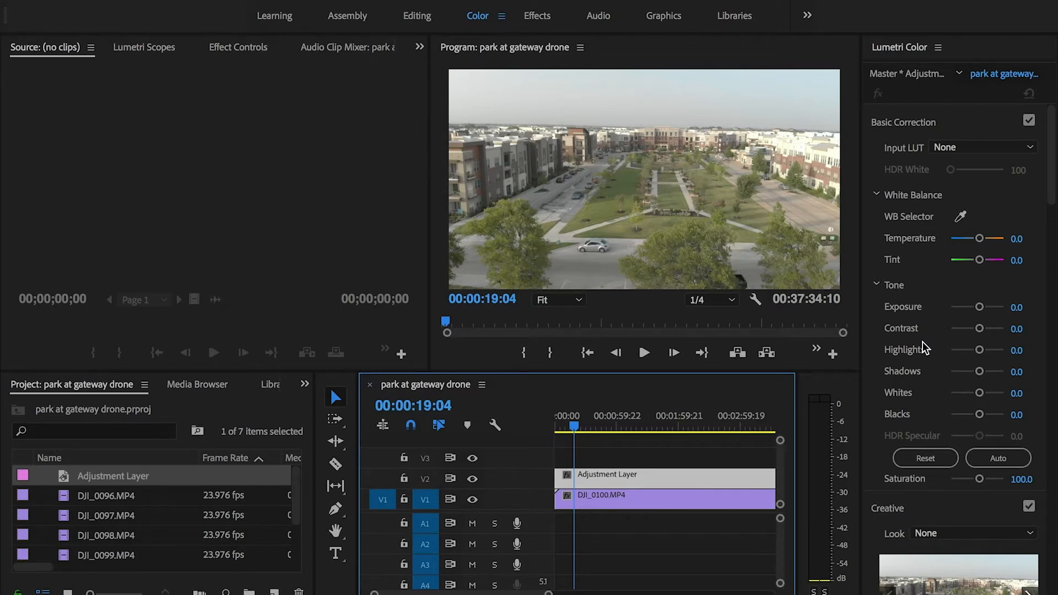
click(139, 48)
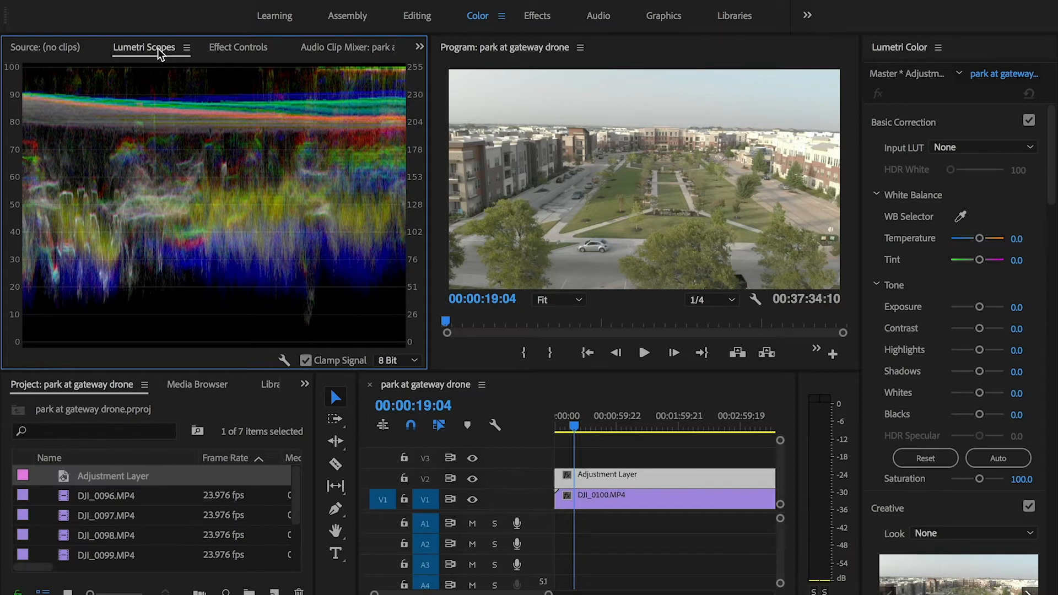
click(468, 0)
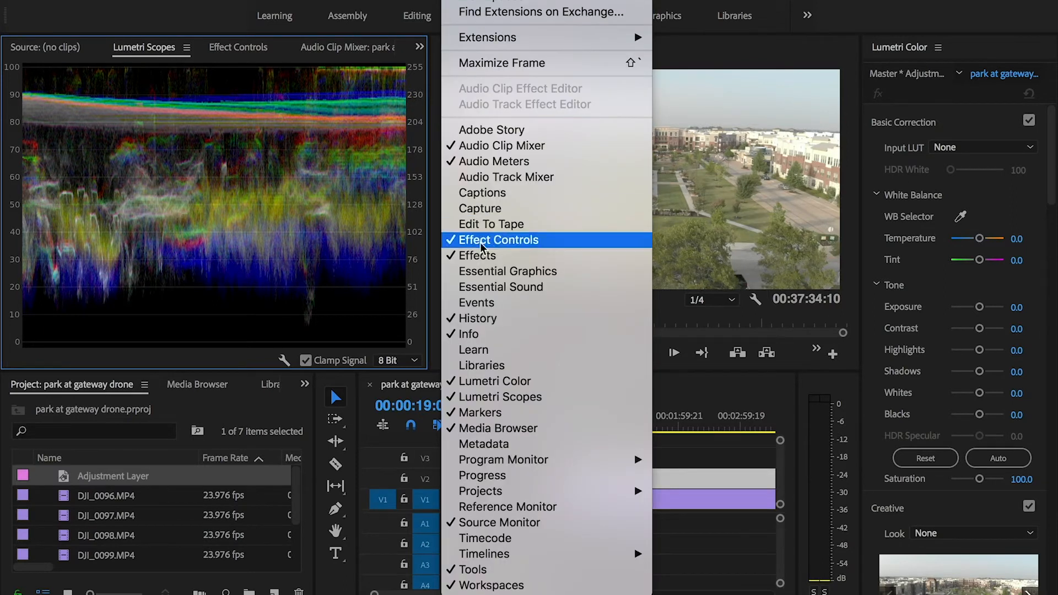
click(481, 381)
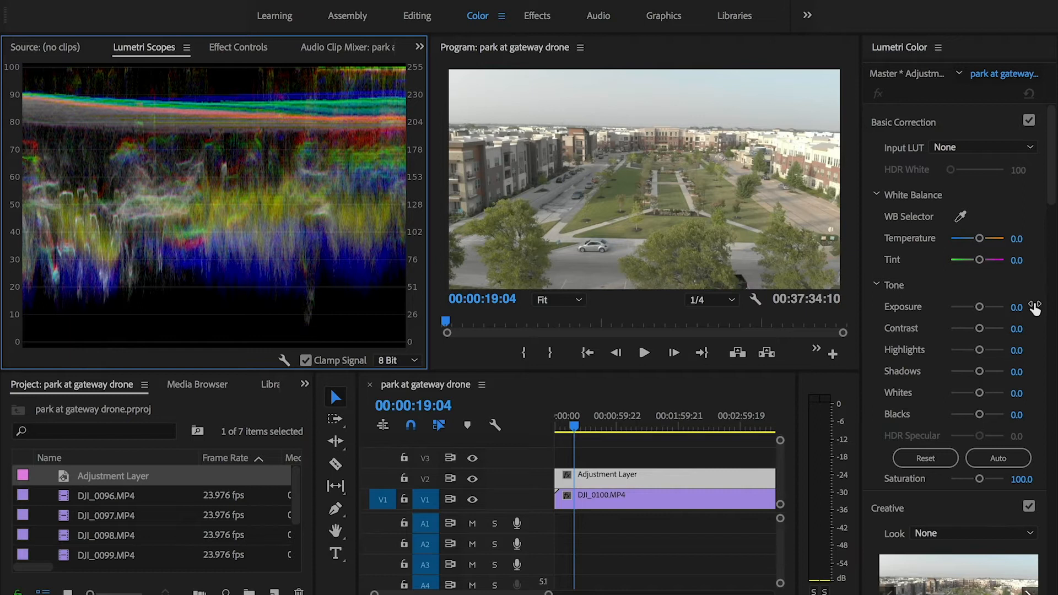
Set the adjustment layer's tone to Shadows -100, Blacks -100, Highlights 13.8 and Exposure 0.1, with Saturation at 120
drag(980, 375, 948, 380)
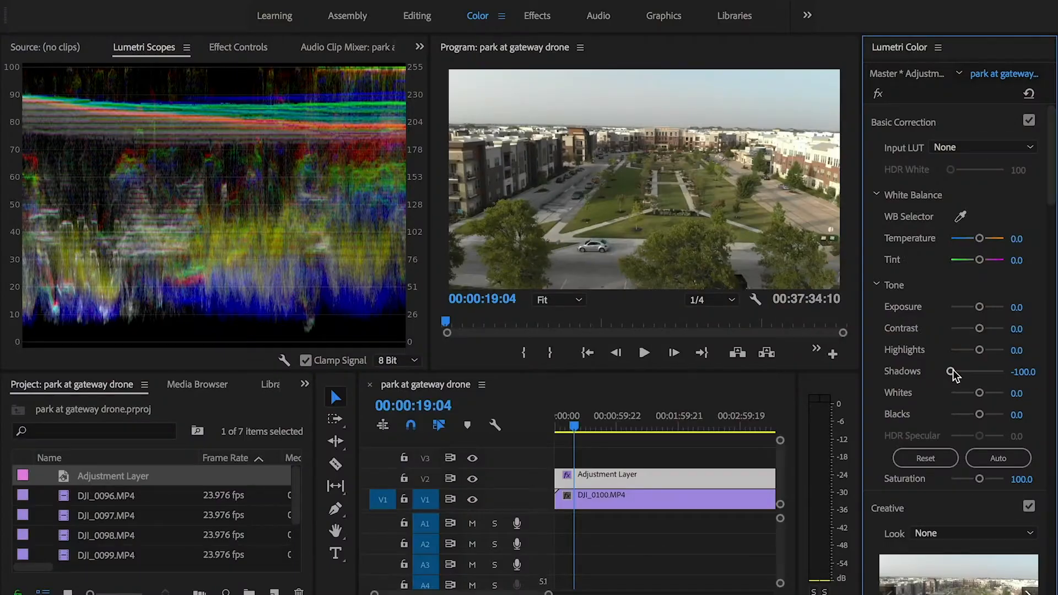
drag(980, 417, 952, 421)
mouse_move(979, 350)
mouse_down()
mouse_move(993, 350)
mouse_move(981, 351)
mouse_up()
drag(980, 308, 978, 313)
Warm the adjustment layer's white balance to Temperature 16.9 and shift its Tint slightly toward magenta
scroll(916, 365, down, 1)
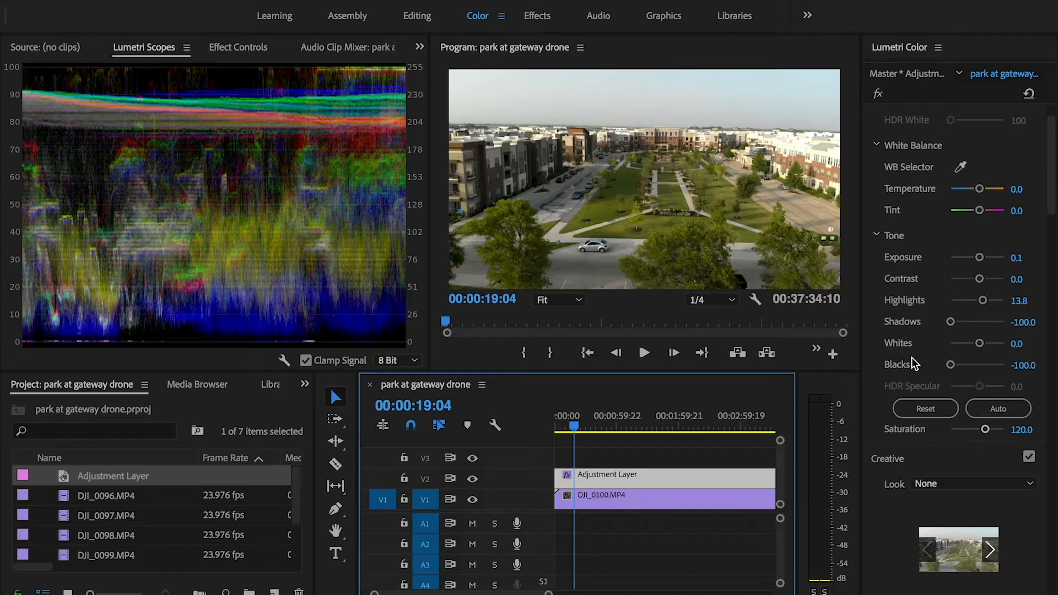
scroll(912, 357, up, 1)
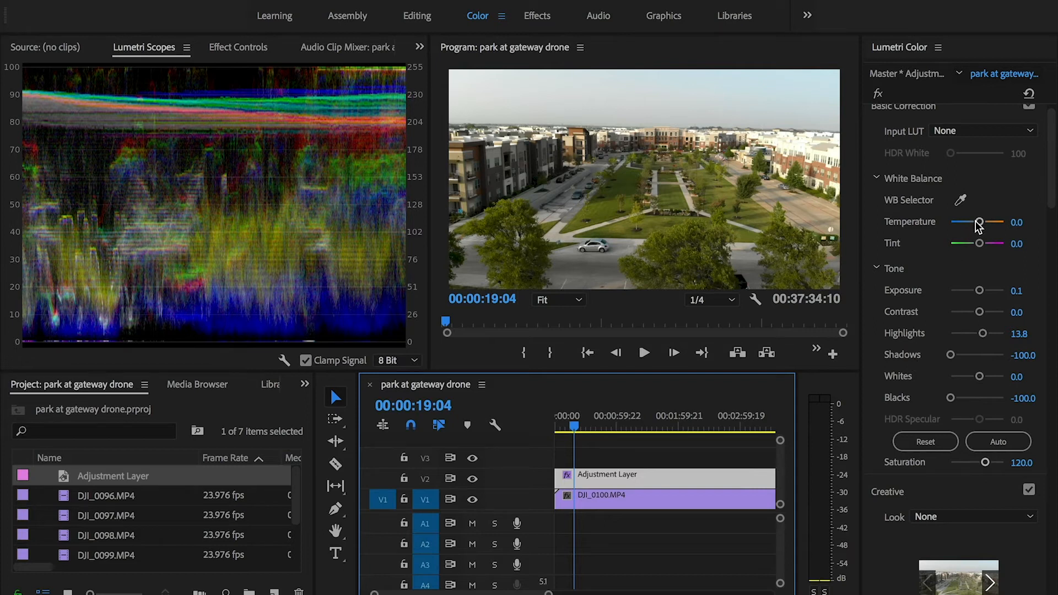
drag(977, 223, 981, 222)
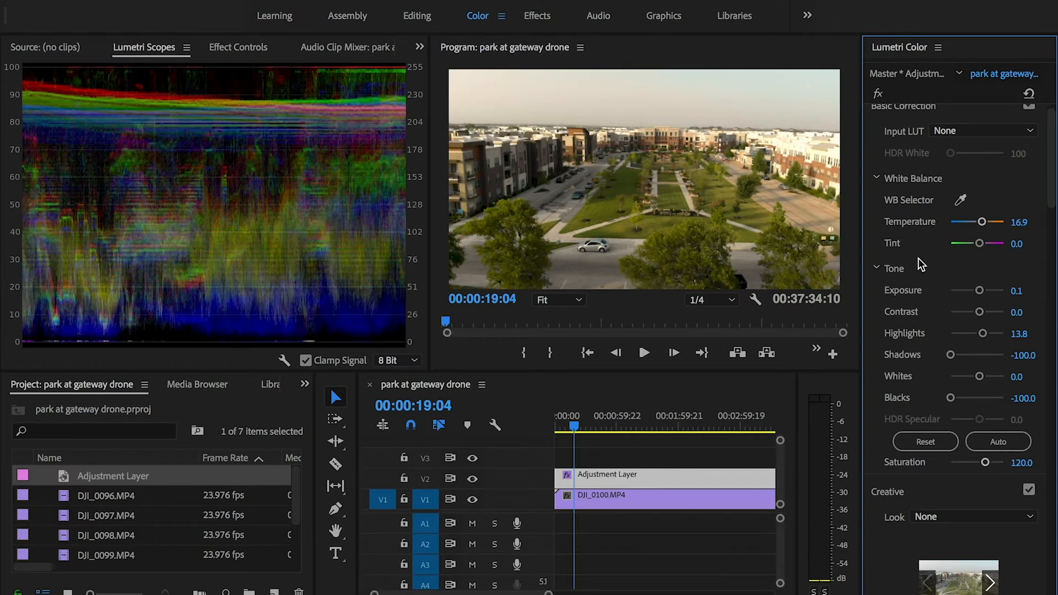
drag(978, 243, 979, 243)
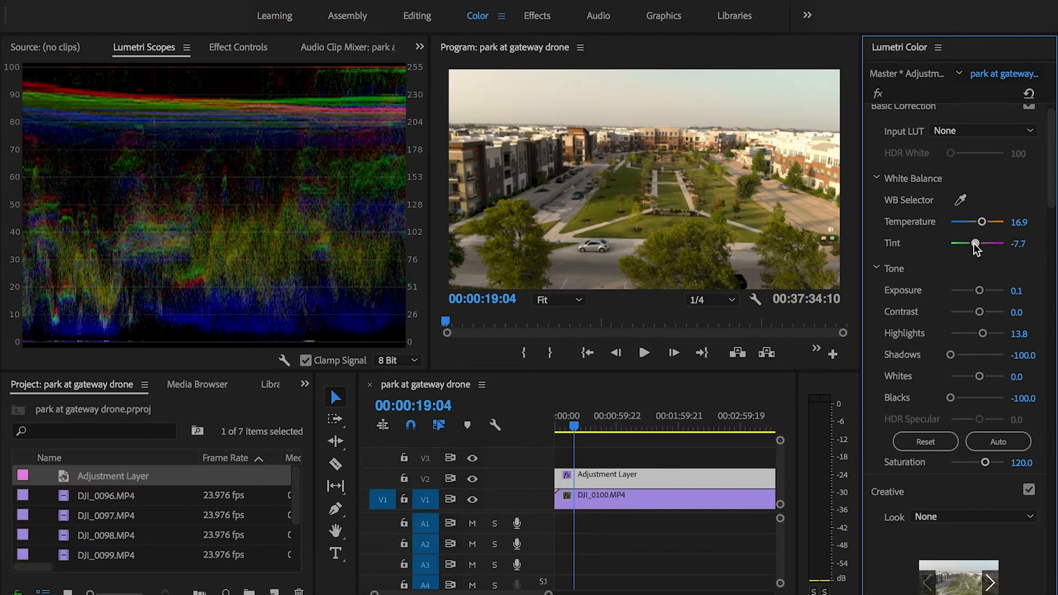
Add control points across the cyan and blue range of the hue saturation curve and pull the blue point outward
scroll(909, 302, down, 10)
scroll(909, 302, down, 8)
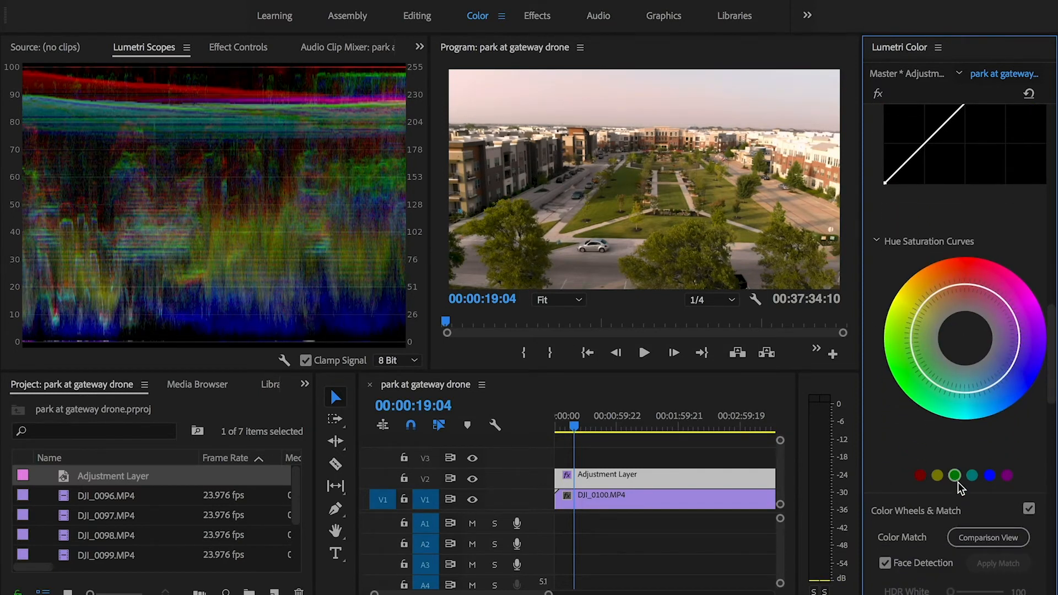
click(973, 477)
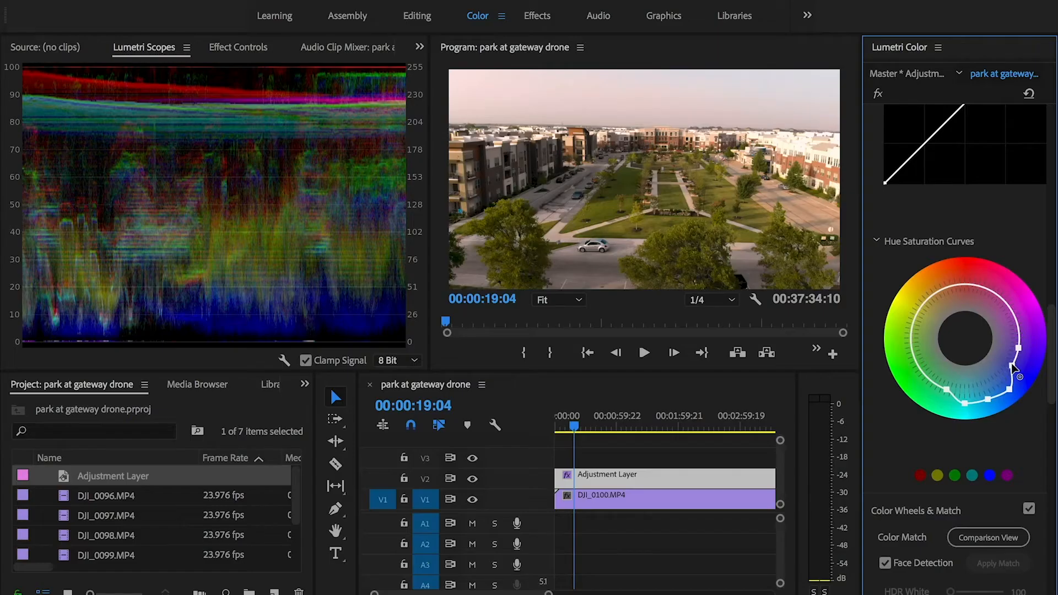
drag(1012, 363, 1023, 367)
Shift the shadows color wheel slightly toward blue and reset the midtones wheel to neutral
scroll(895, 421, down, 10)
drag(942, 396, 946, 406)
drag(987, 285, 987, 286)
double_click(991, 323)
scroll(981, 325, down, 1)
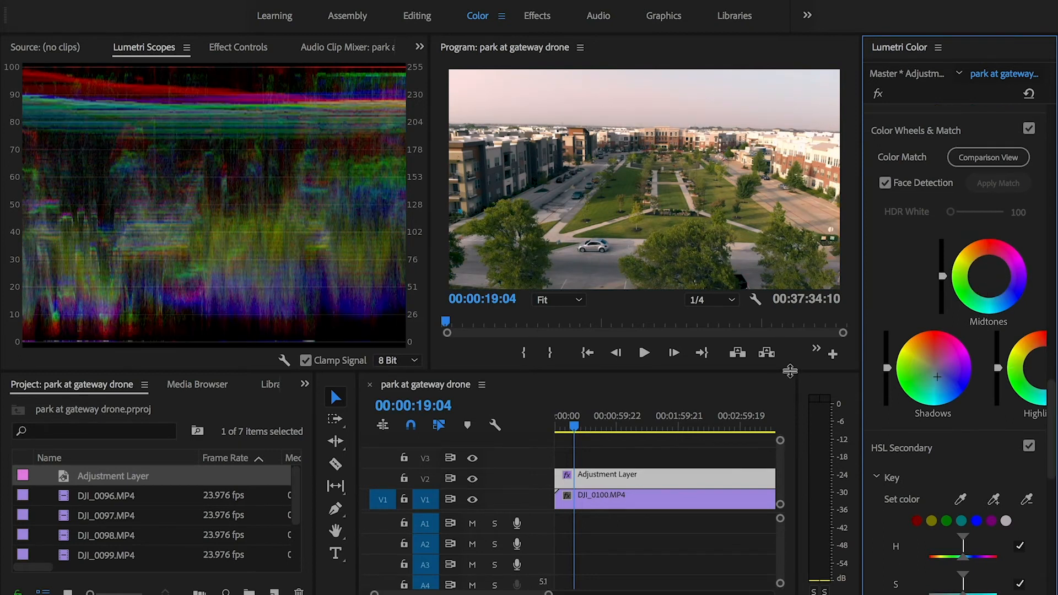
Shift the highlights color wheel slightly toward red-orange, and enlarge the Program Monitor by narrowing the scopes
drag(862, 372, 817, 372)
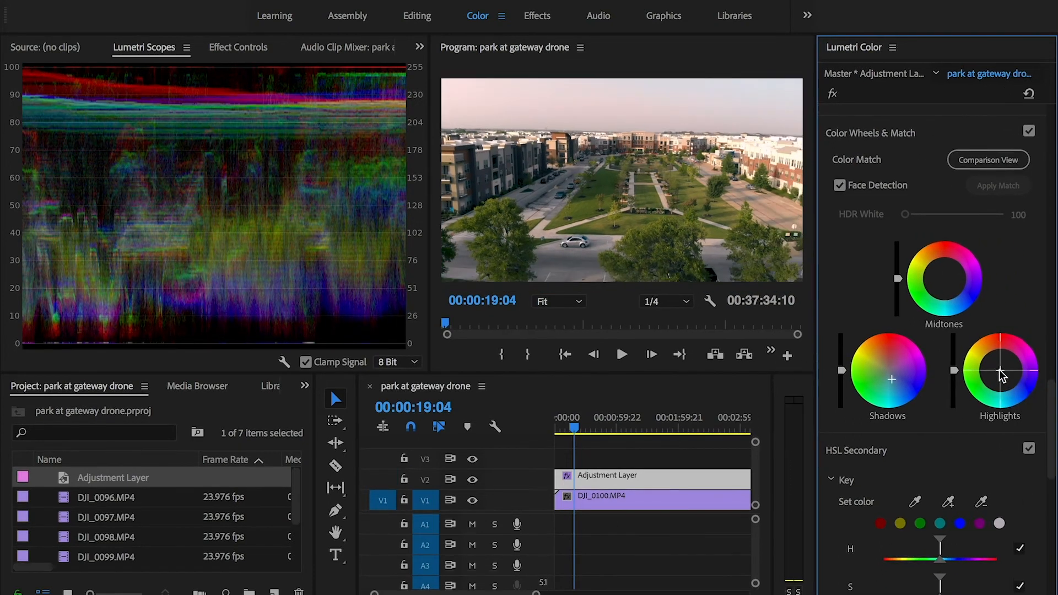
drag(1000, 368, 999, 364)
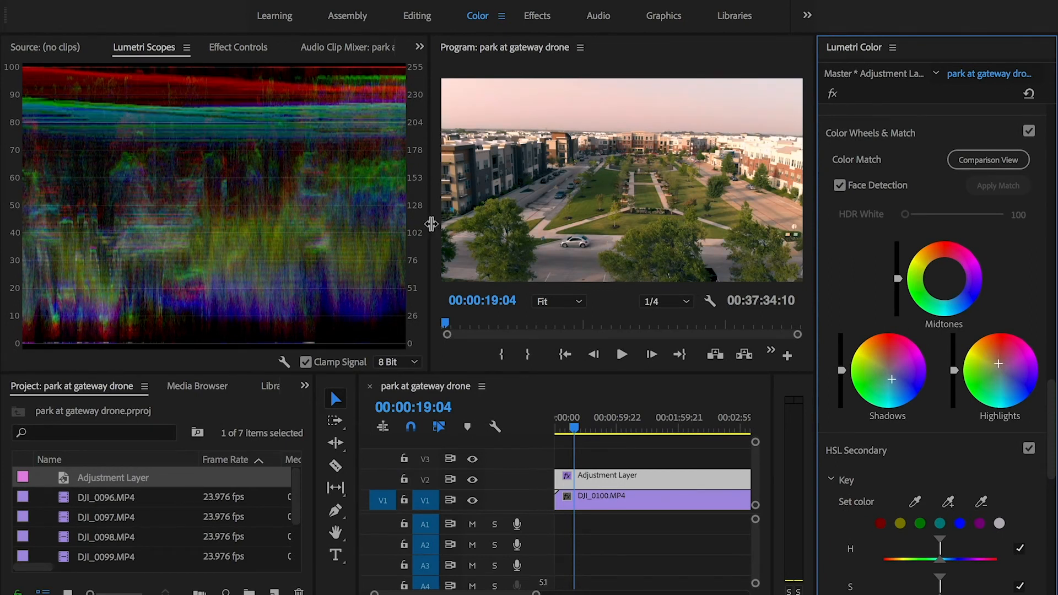
drag(428, 223, 323, 211)
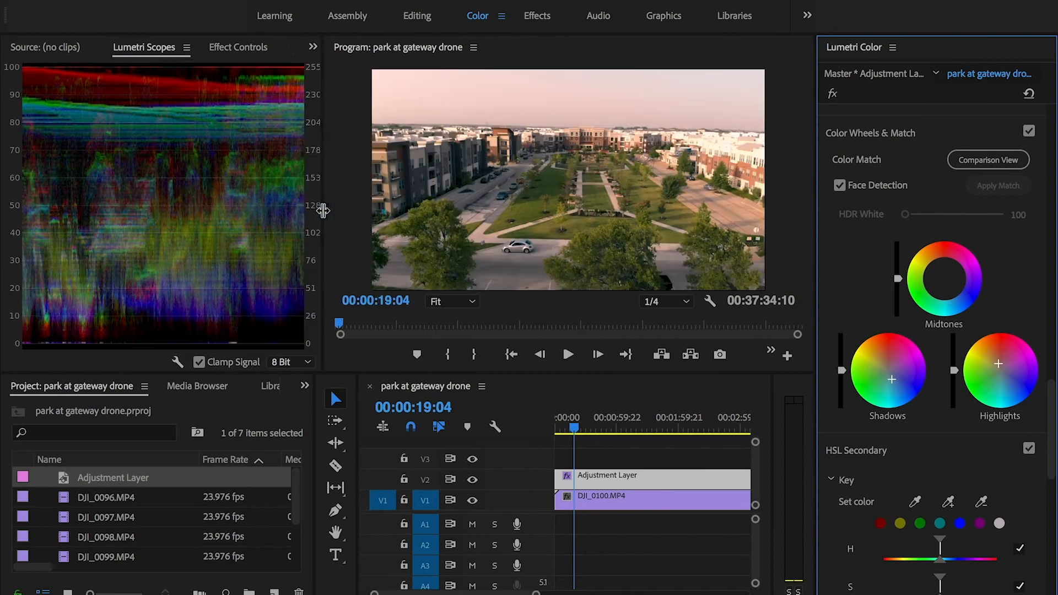